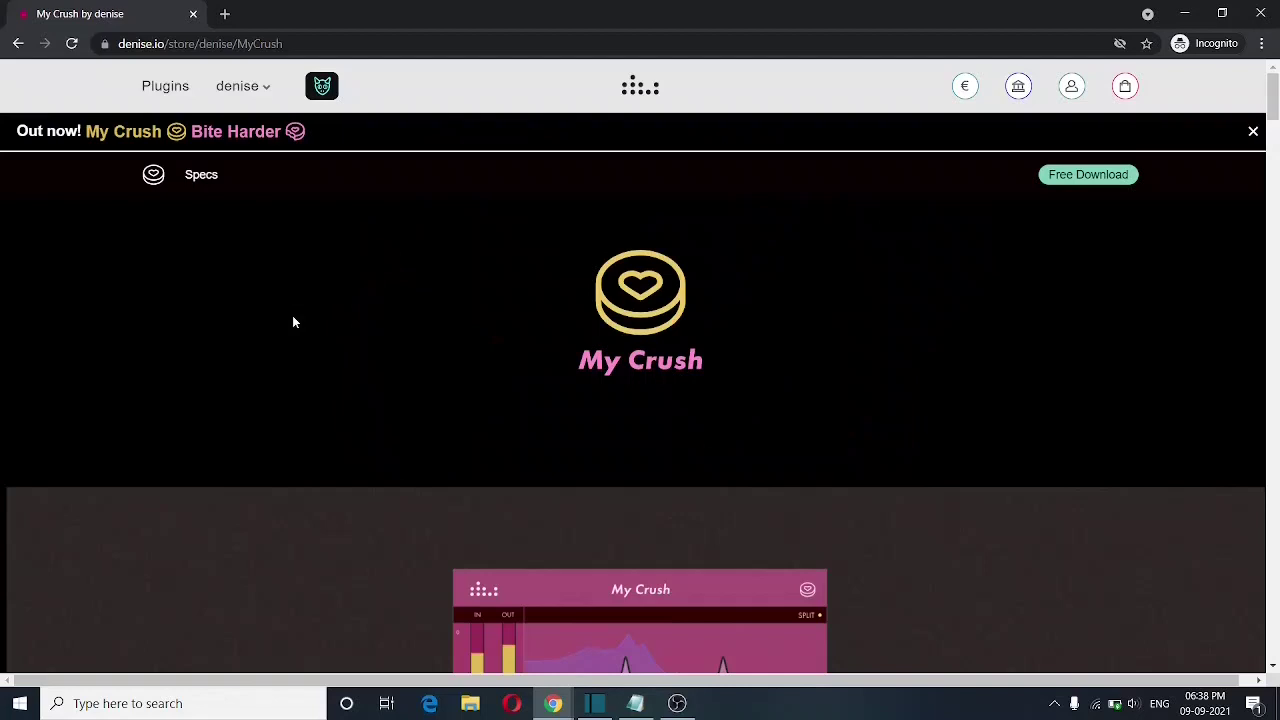
- Dismiss the promotional banner on the My Crush page and open the denise sign-up page
click(1255, 138)
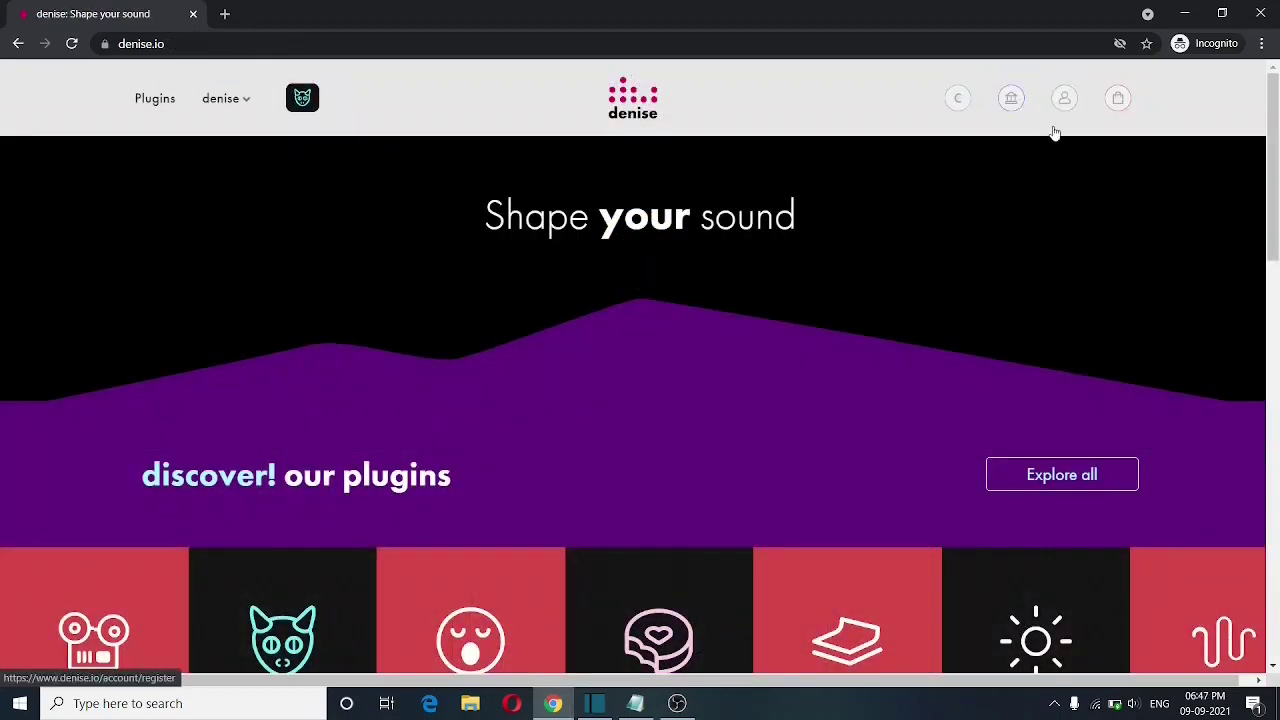
mouse_move(1064, 104)
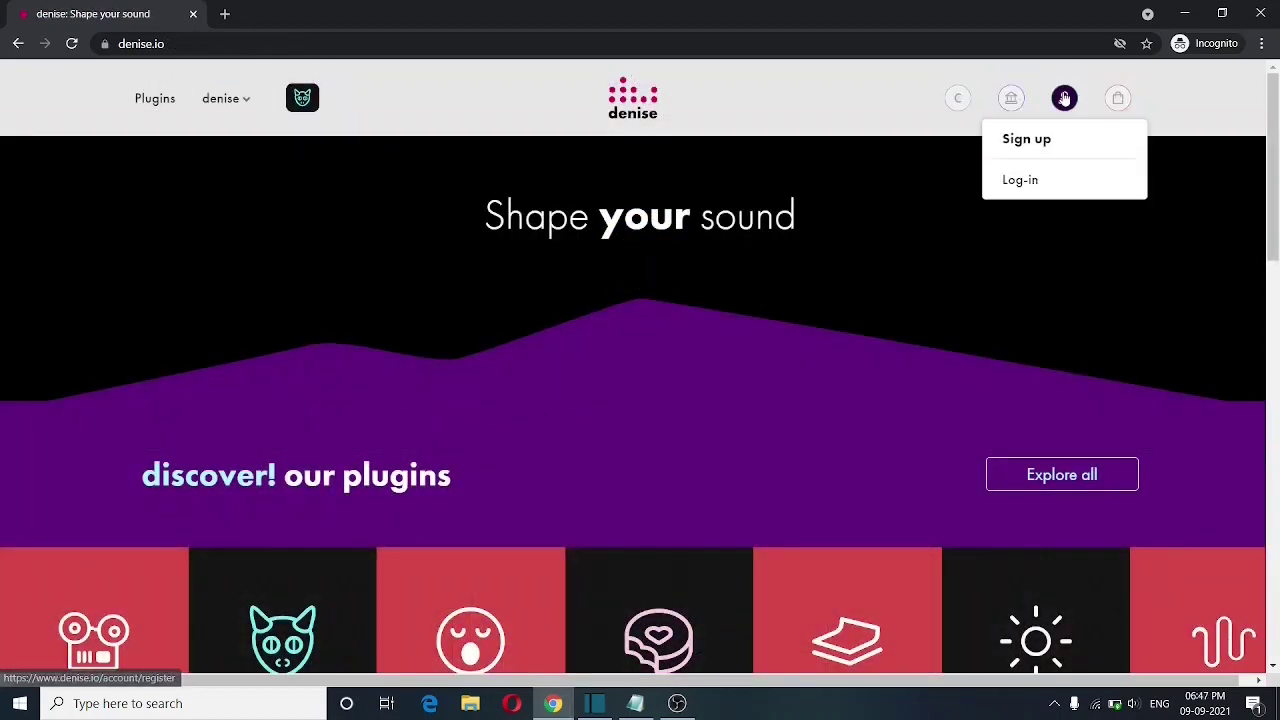
click(1037, 145)
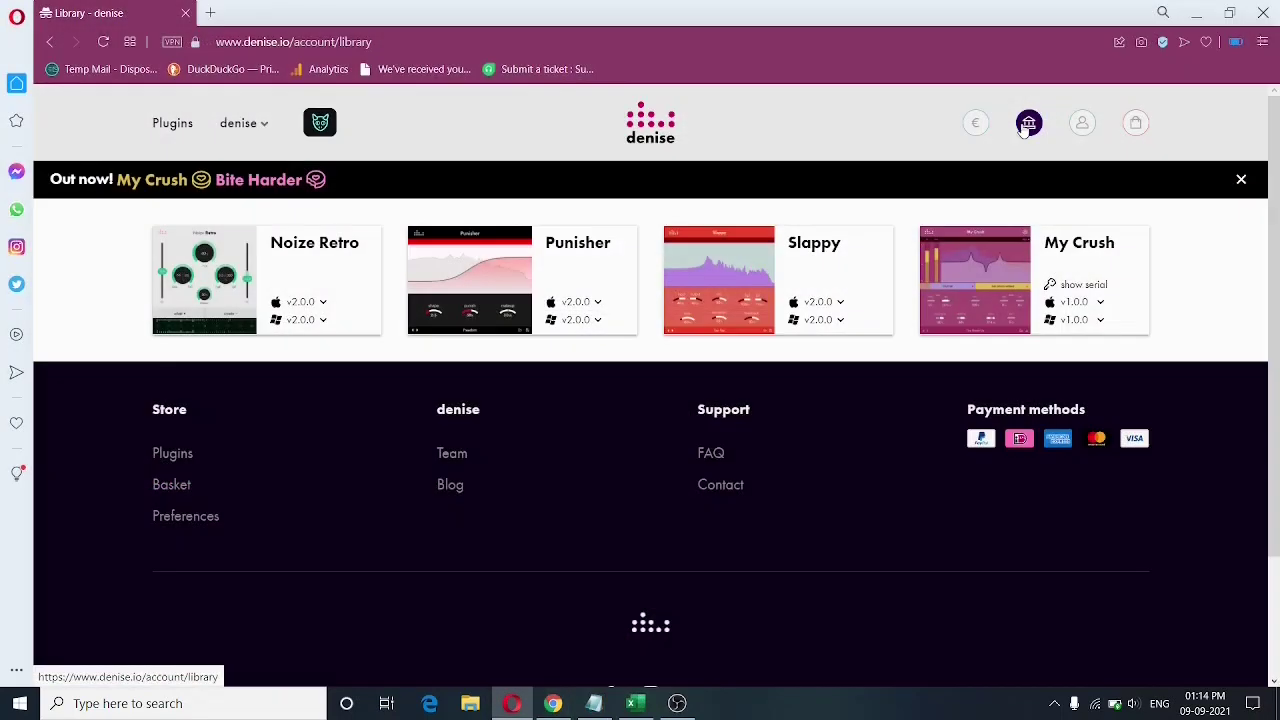
- Unsubscribe from the newsletter in the denise account's notification settings
mouse_move(1073, 130)
click(1045, 190)
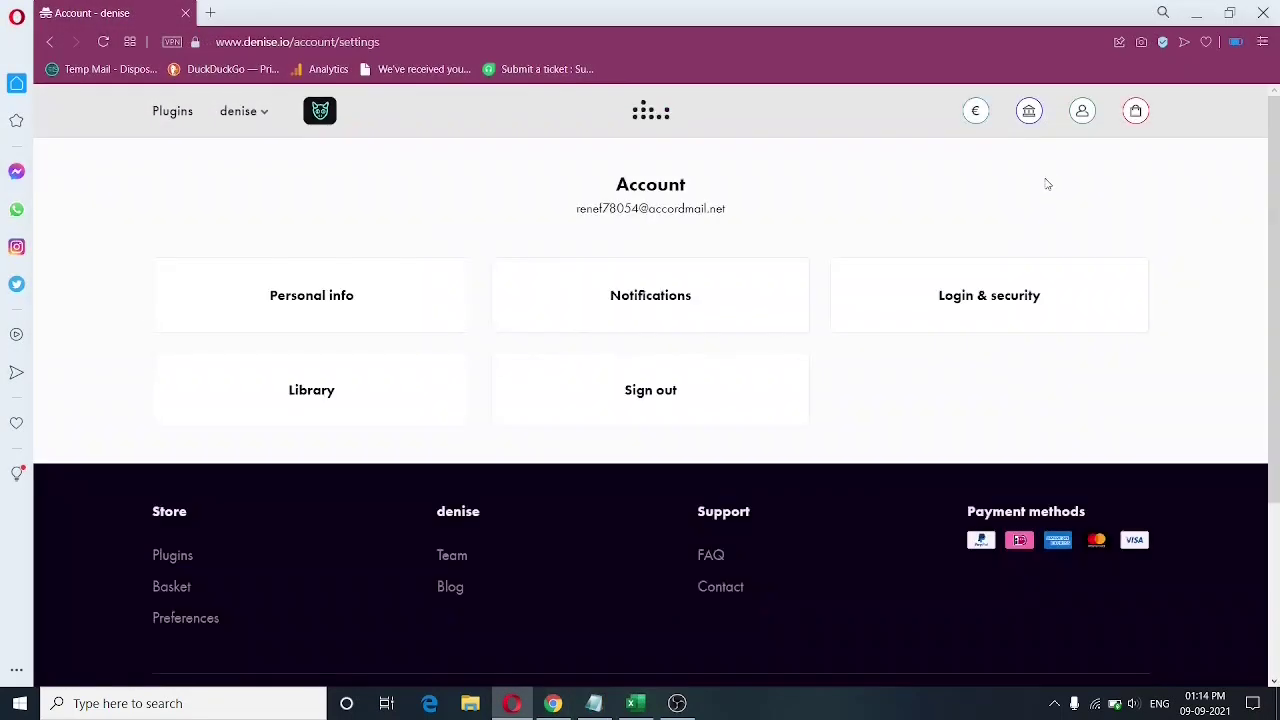
click(658, 300)
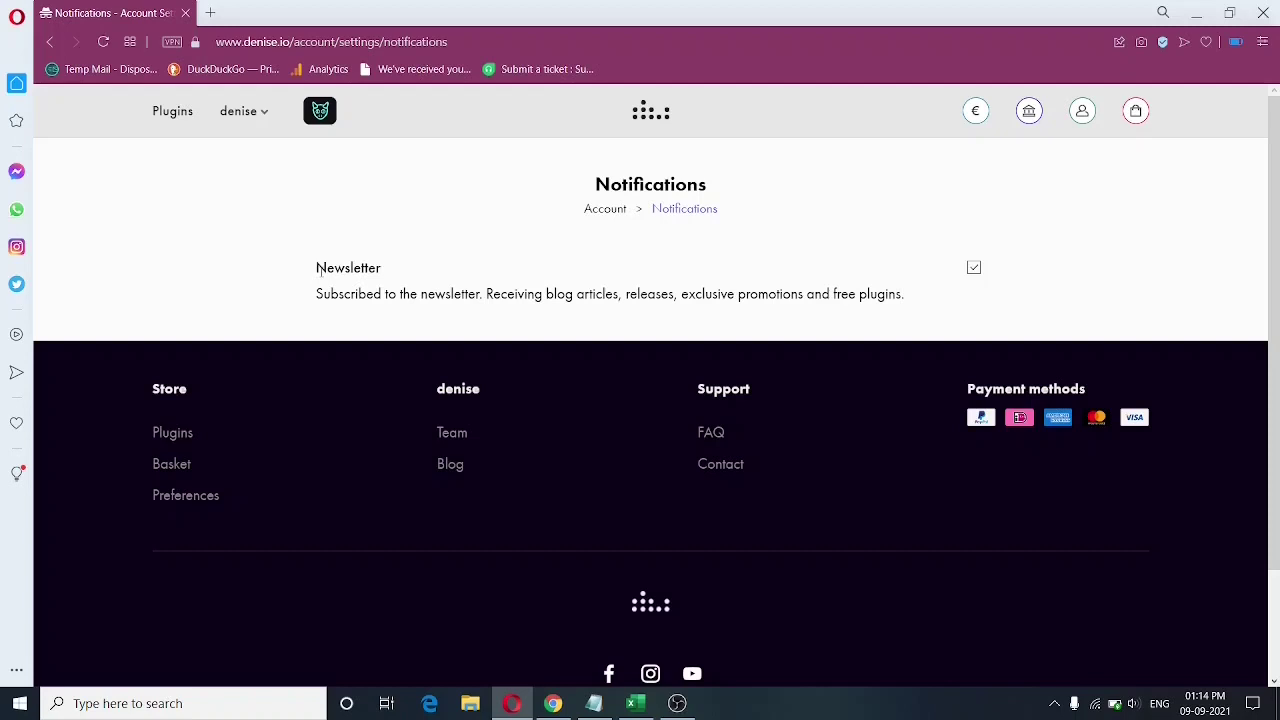
drag(316, 278, 923, 306)
click(923, 306)
click(974, 271)
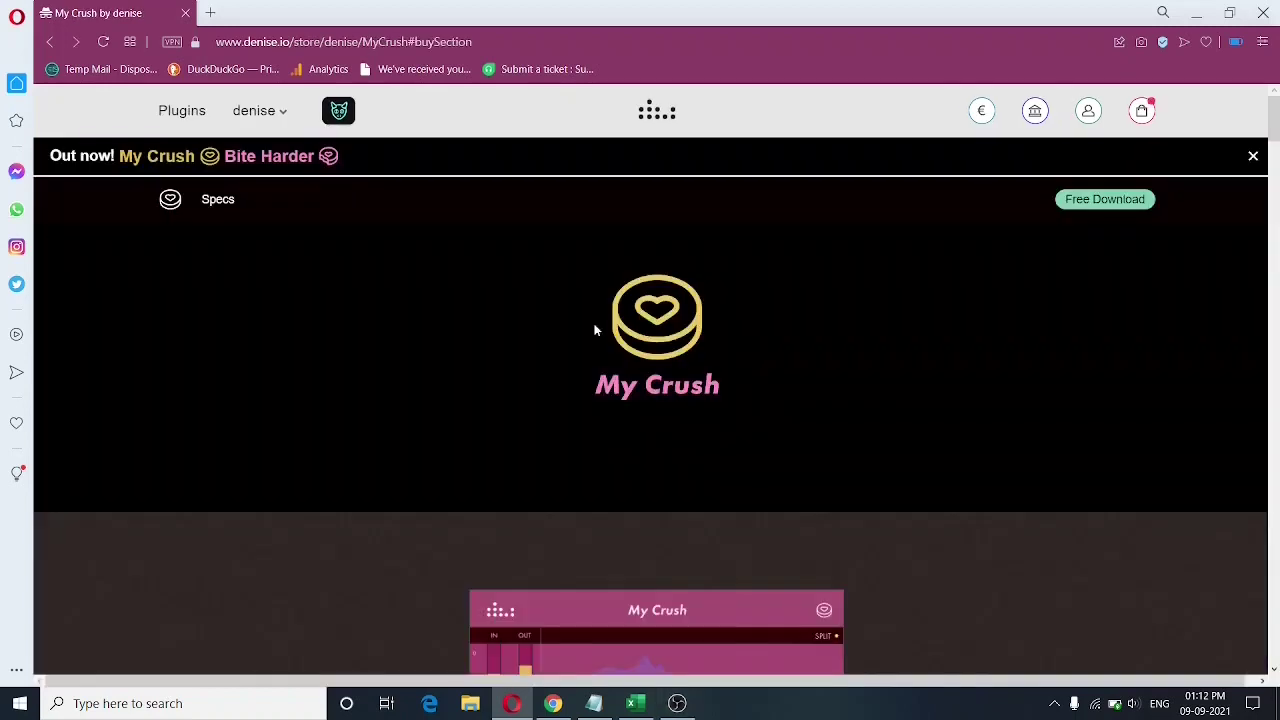
- Go to the free download section of the My Crush page and add the plugin to the bag
click(1109, 199)
scroll(1128, 266, down, 10)
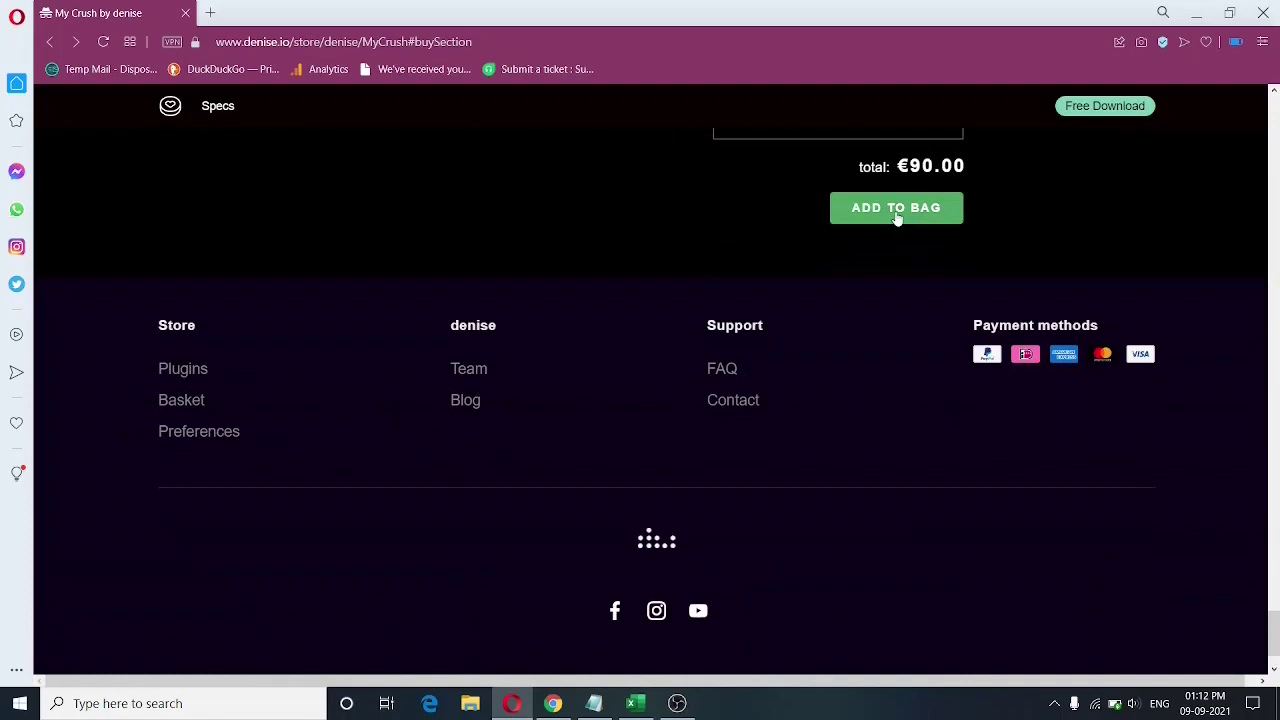
click(896, 216)
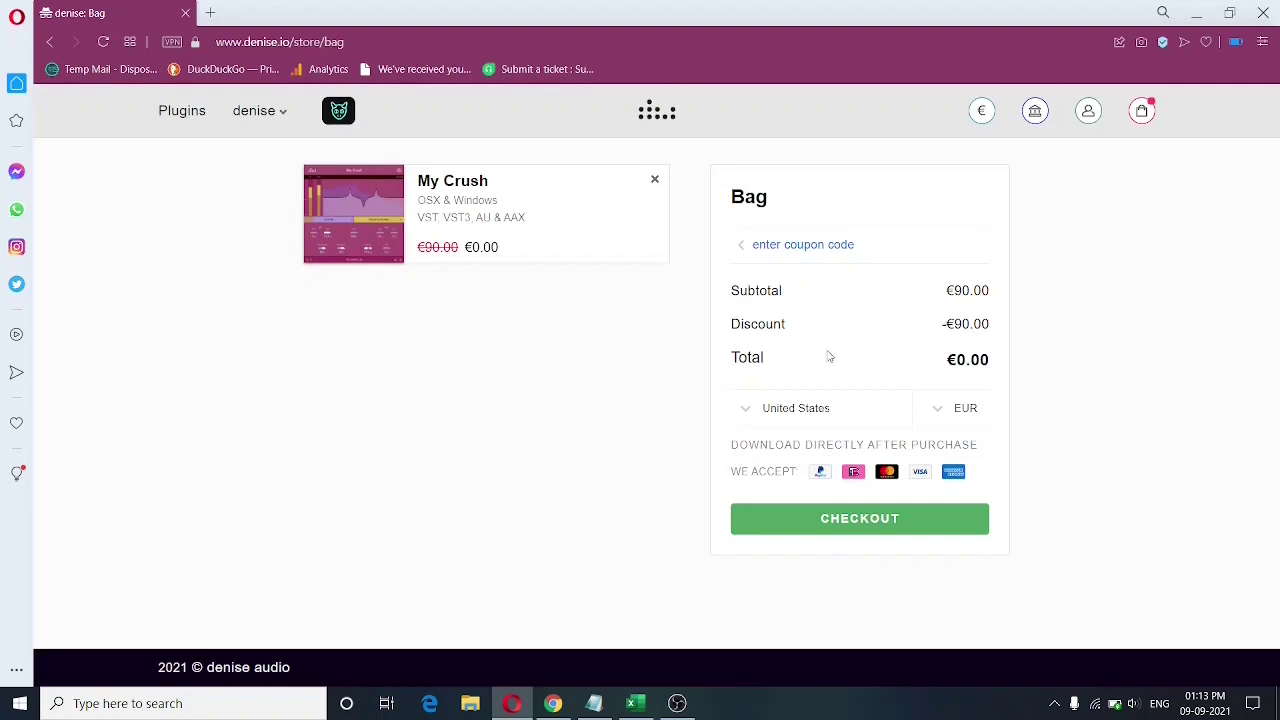
- Check the discount applied in the bag, proceed to checkout and place the order for My Crush
drag(730, 324, 990, 325)
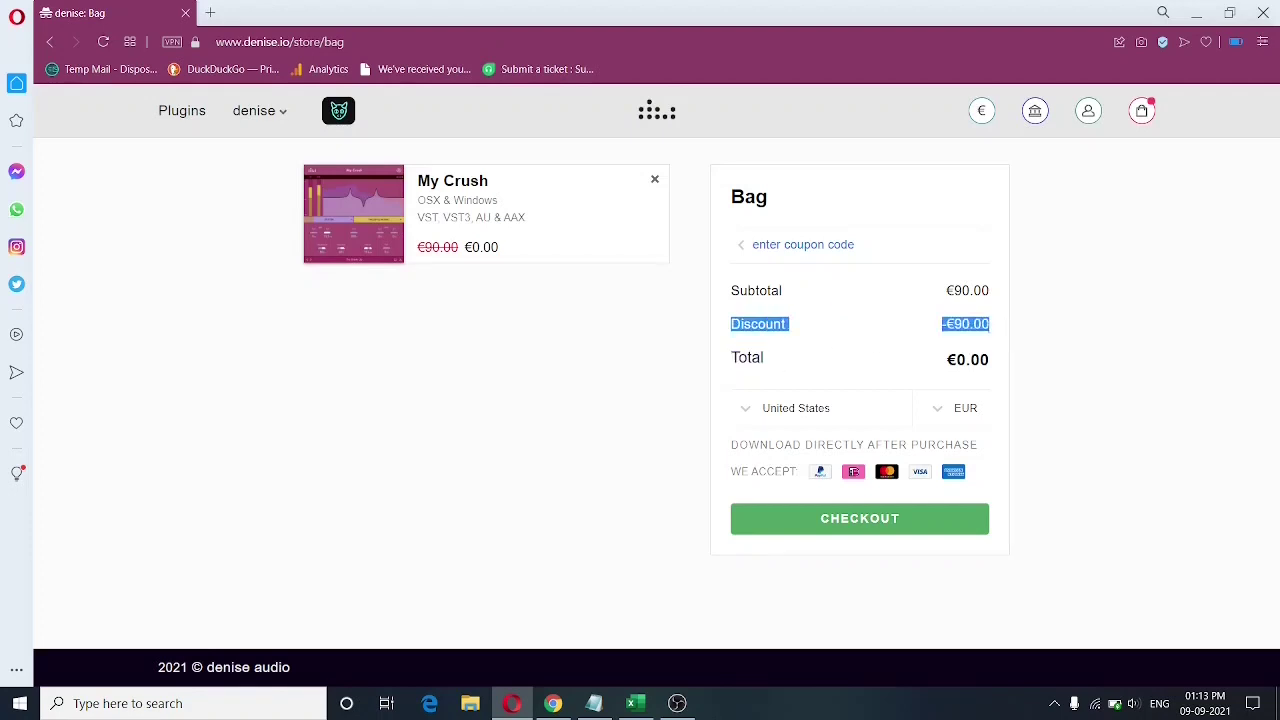
click(989, 328)
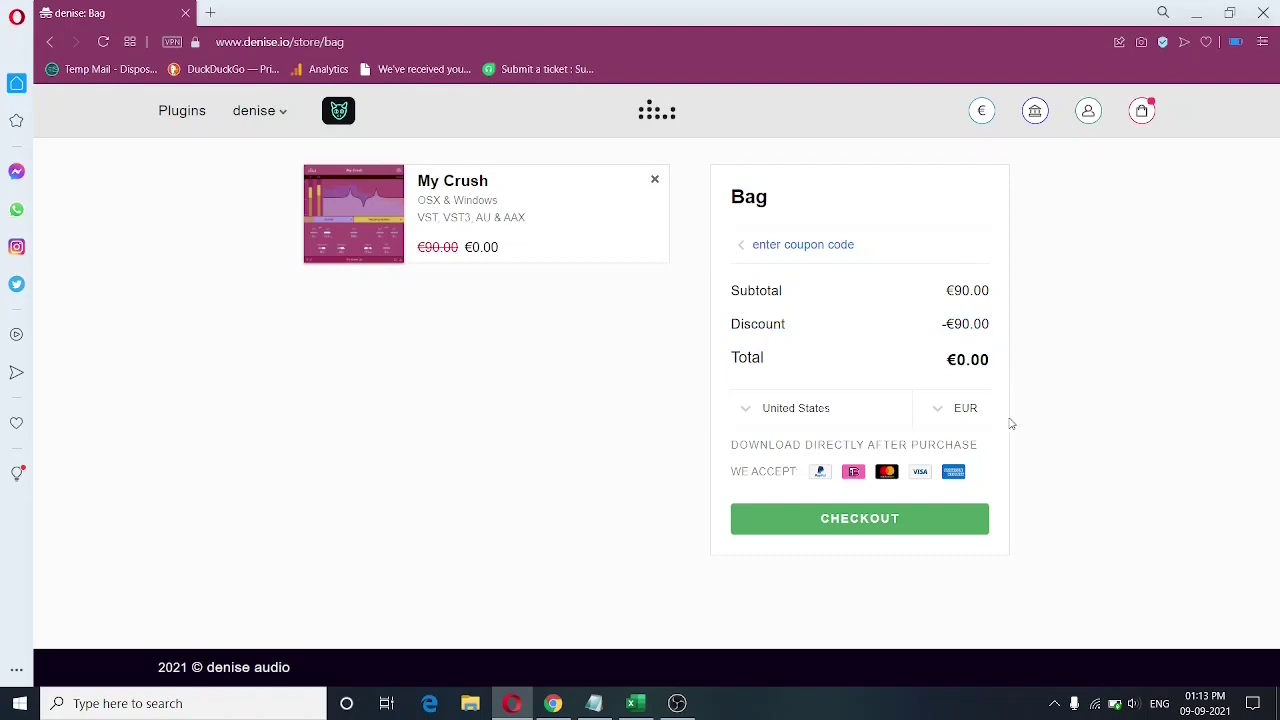
click(865, 522)
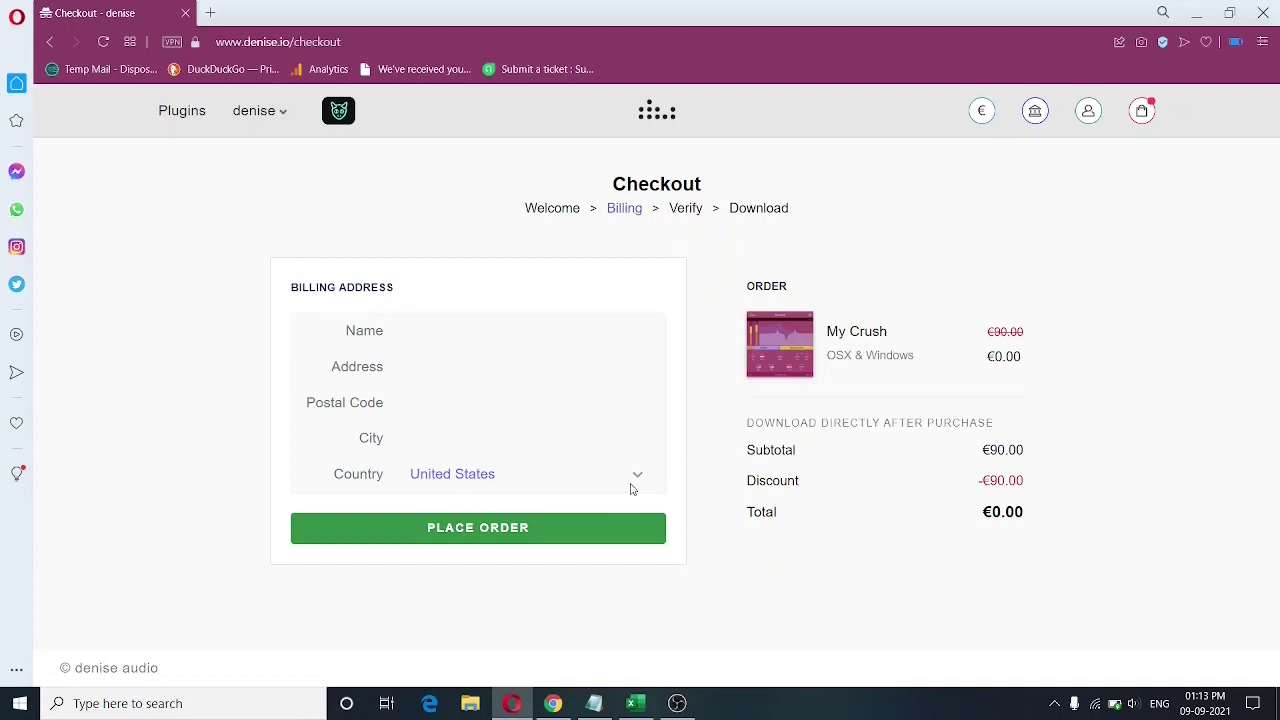
click(577, 537)
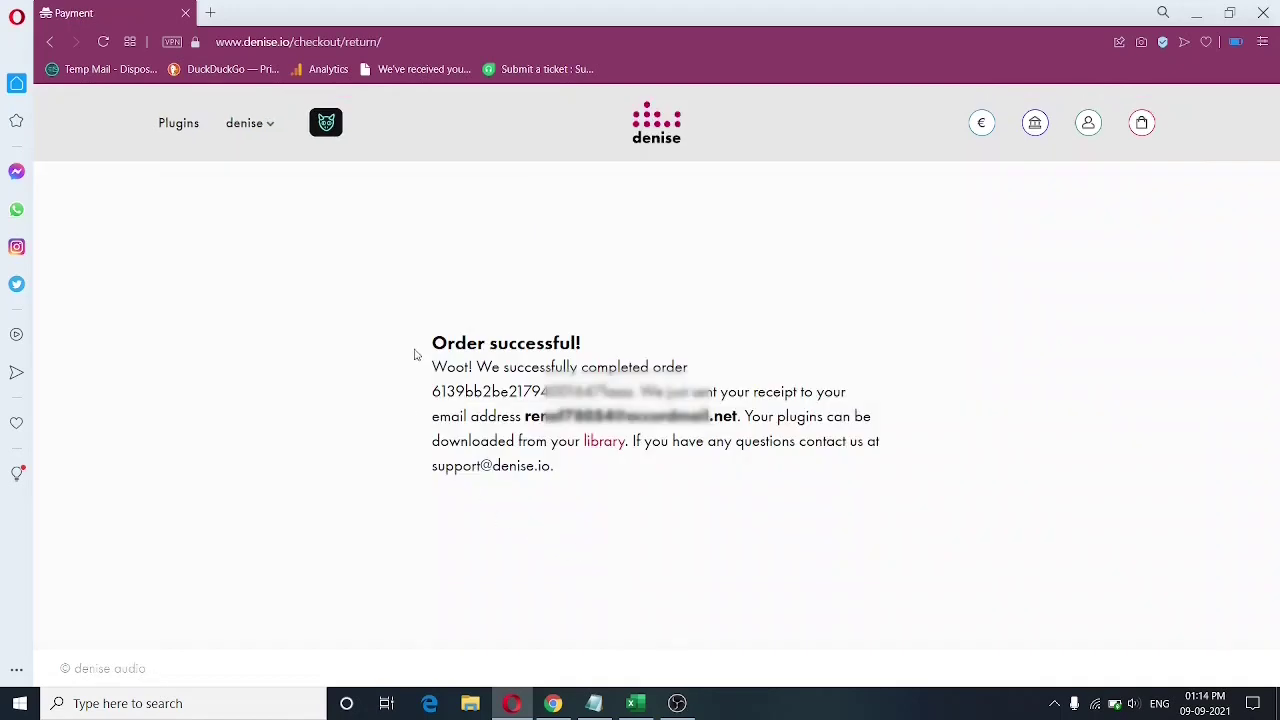
- Open the plugin library from the order confirmation message
drag(432, 343, 598, 326)
click(604, 328)
click(598, 446)
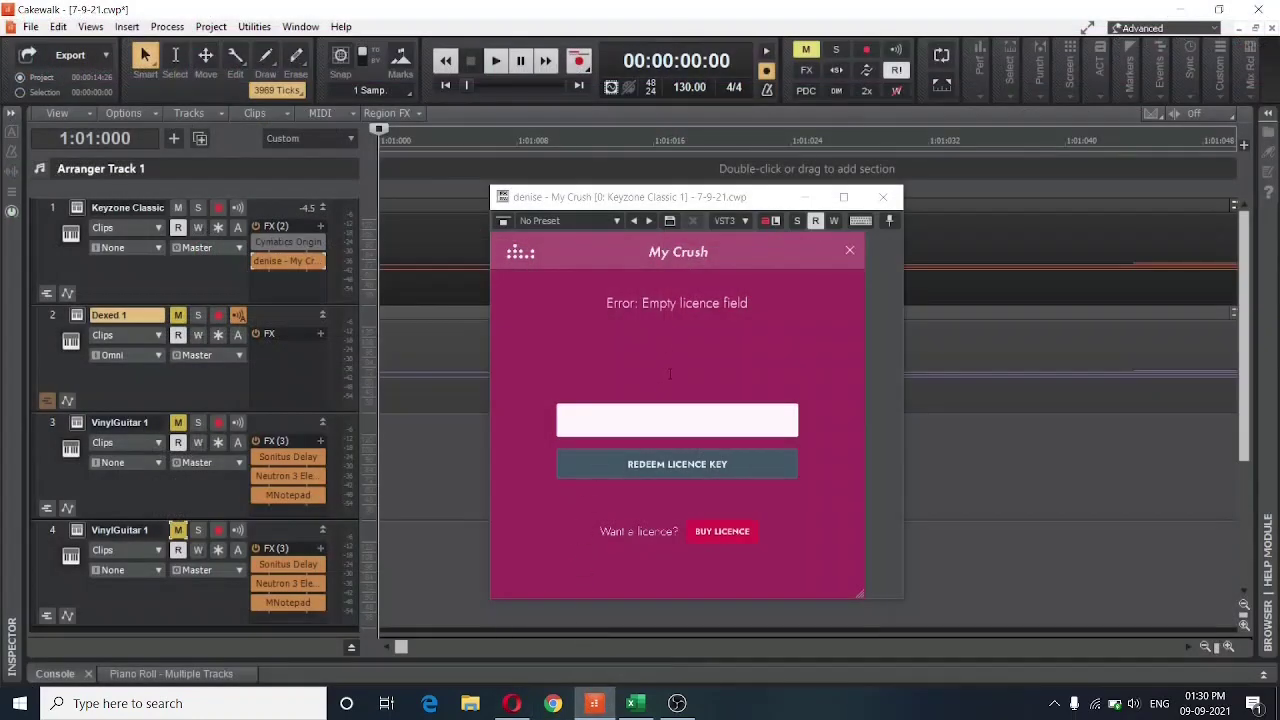
- In Cakewalk, move the My Crush plugin window higher on the screen and activate its licence key field
drag(648, 207, 660, 119)
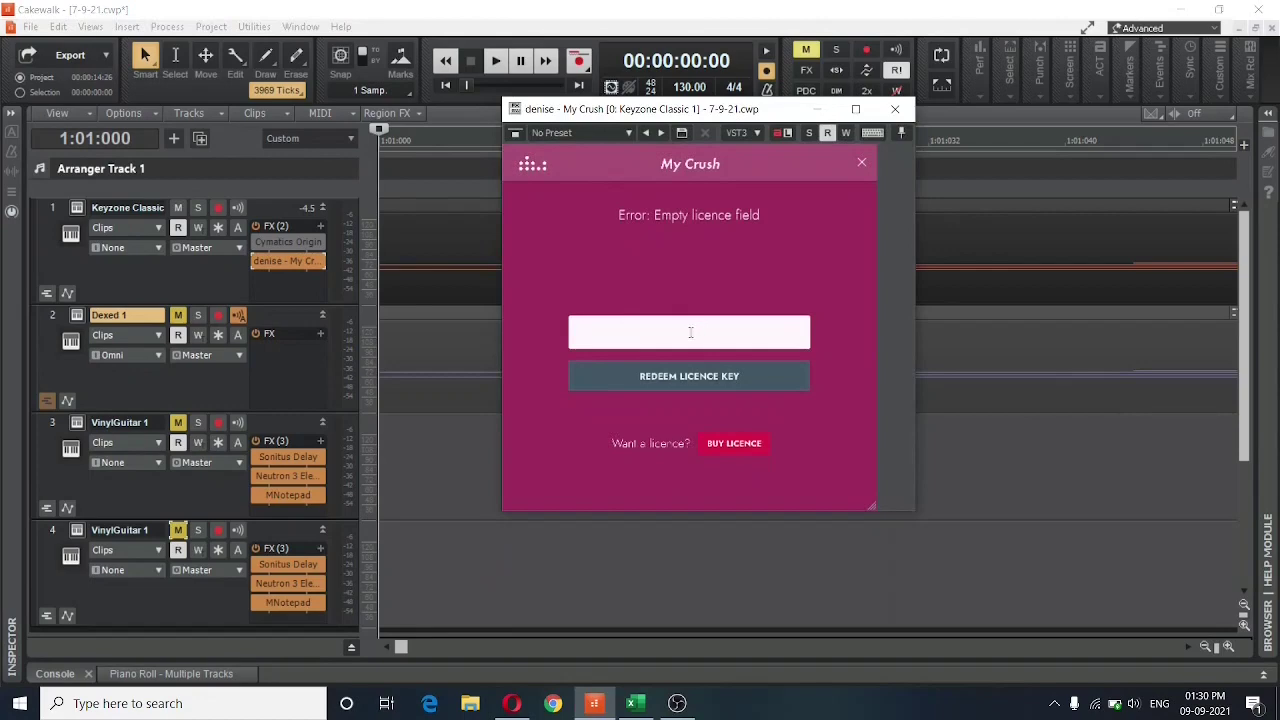
click(634, 334)
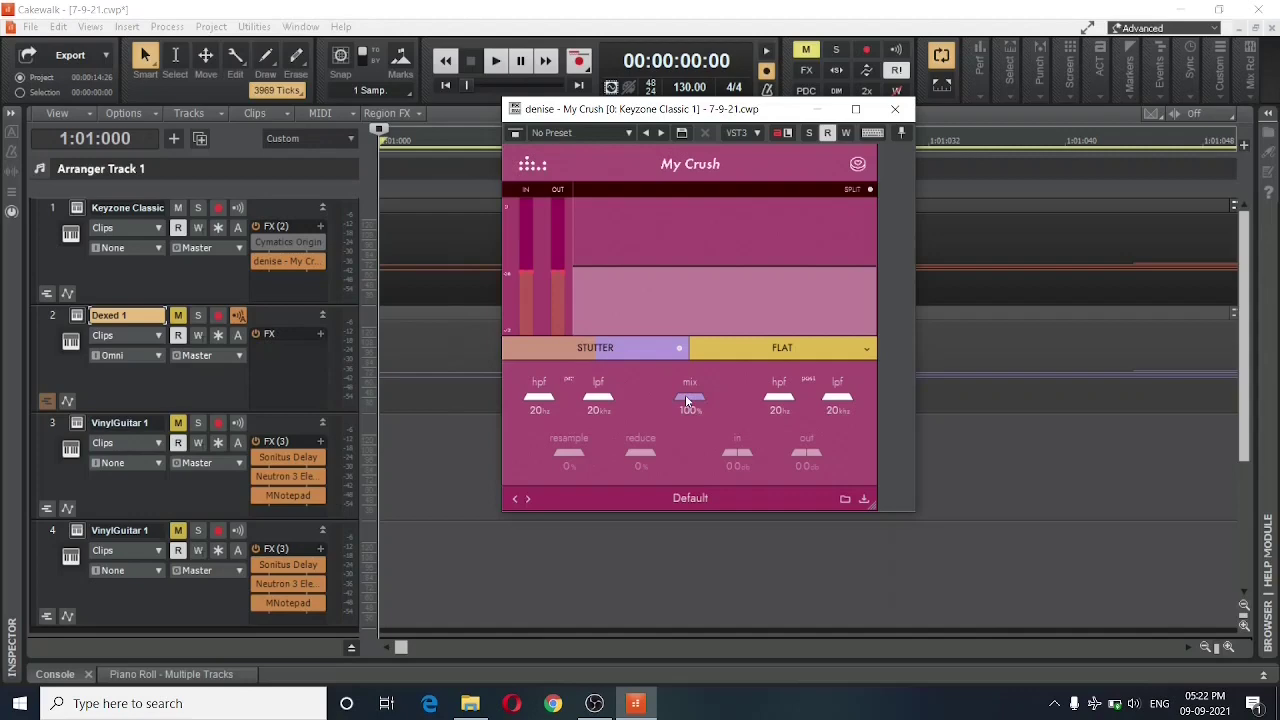
- Compare the track's playback with My Crush's mix at 0% and at 100%, leaving it at 100%
drag(685, 394, 563, 410)
key(space)
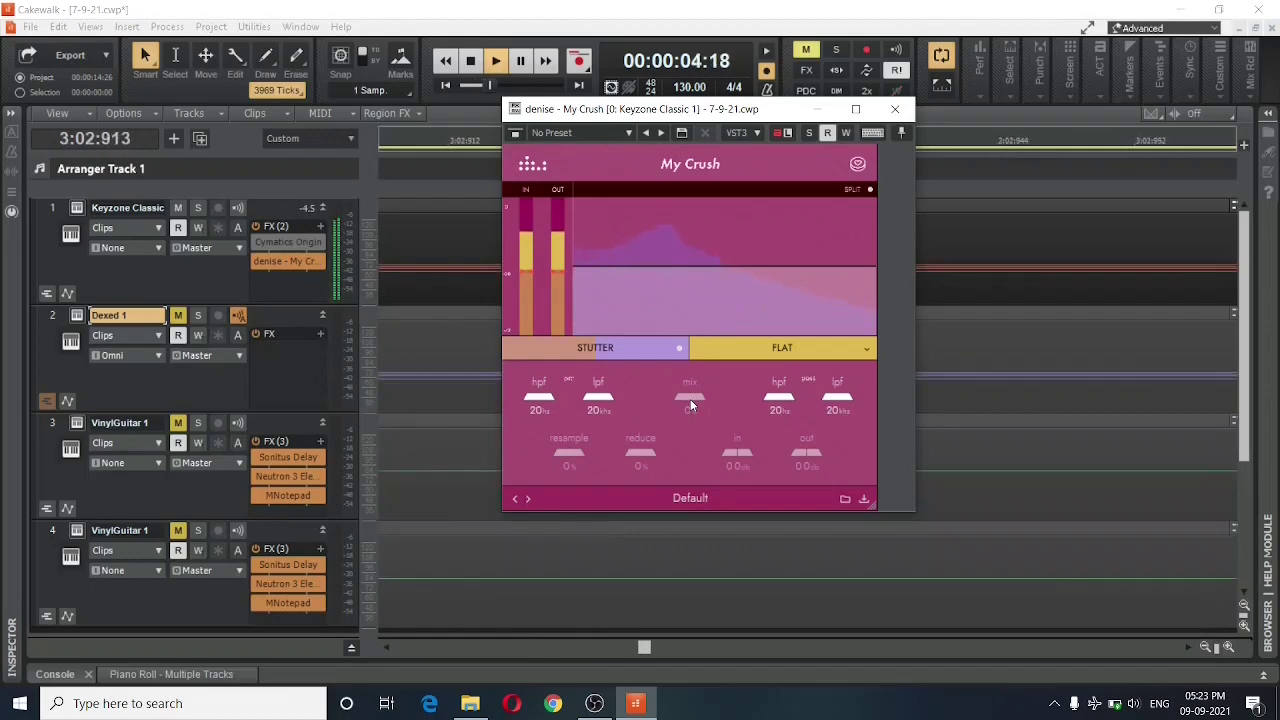
key(space)
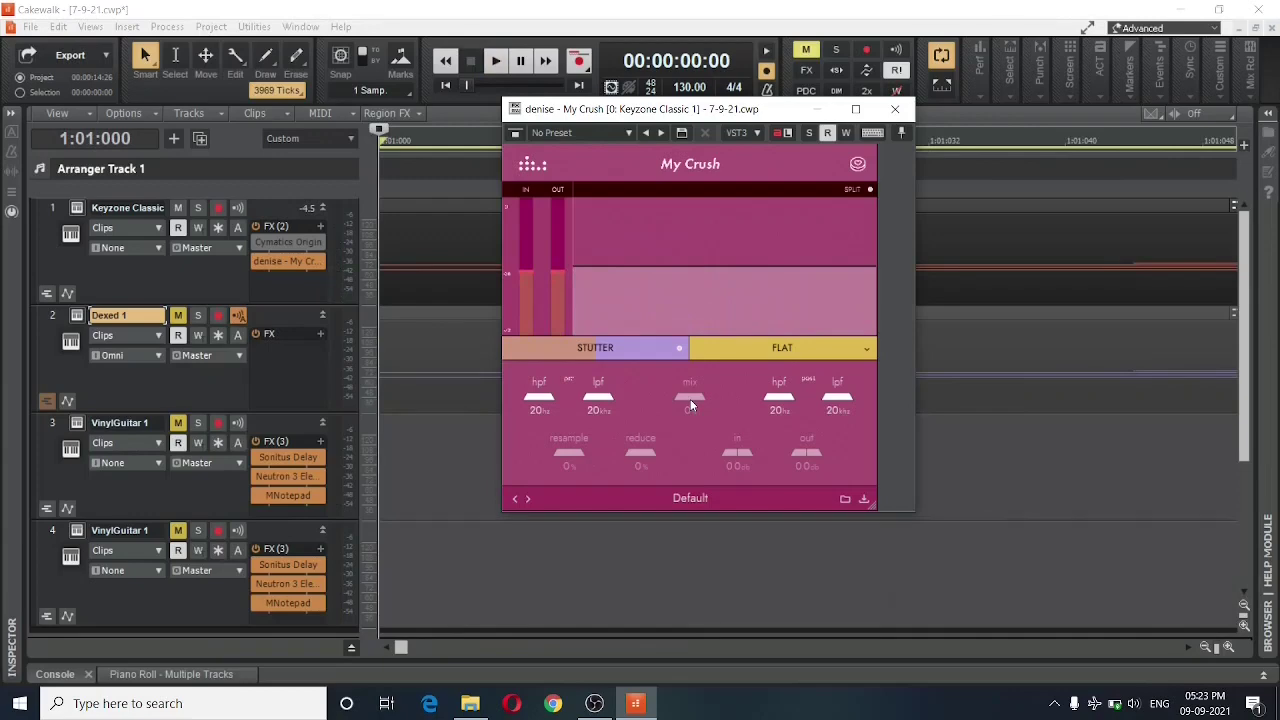
drag(690, 398, 781, 394)
key(space)
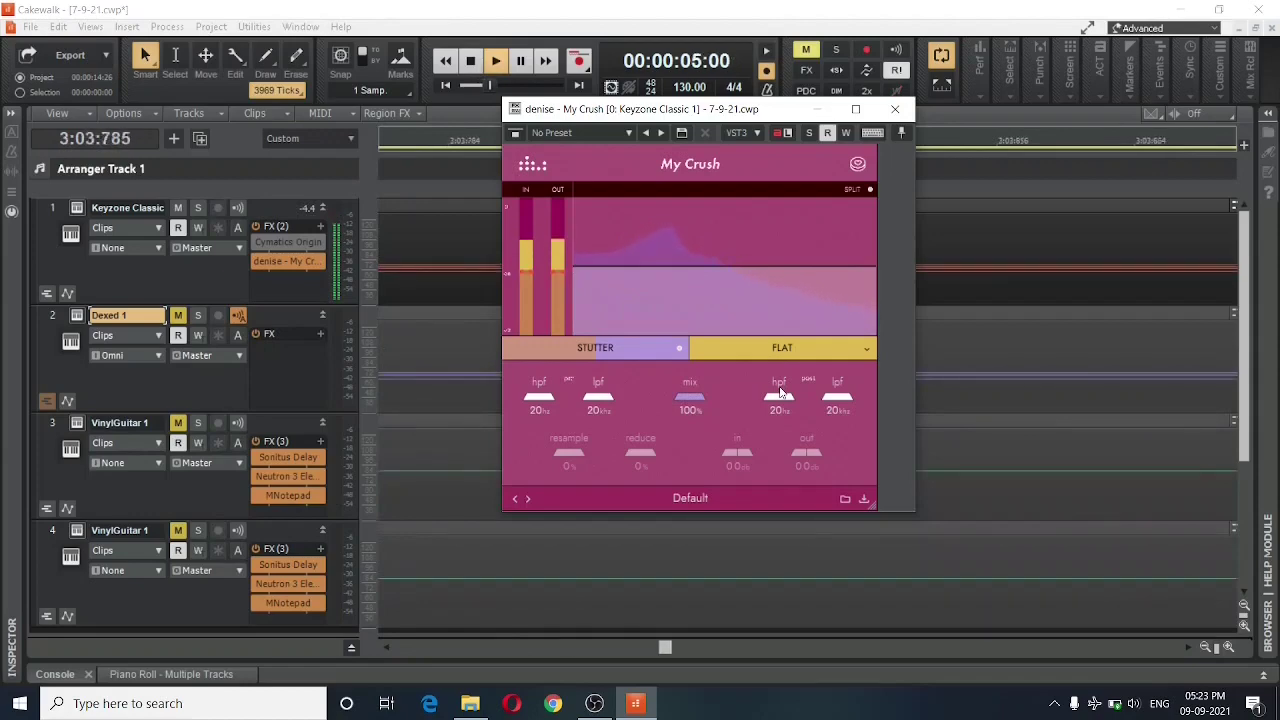
key(space)
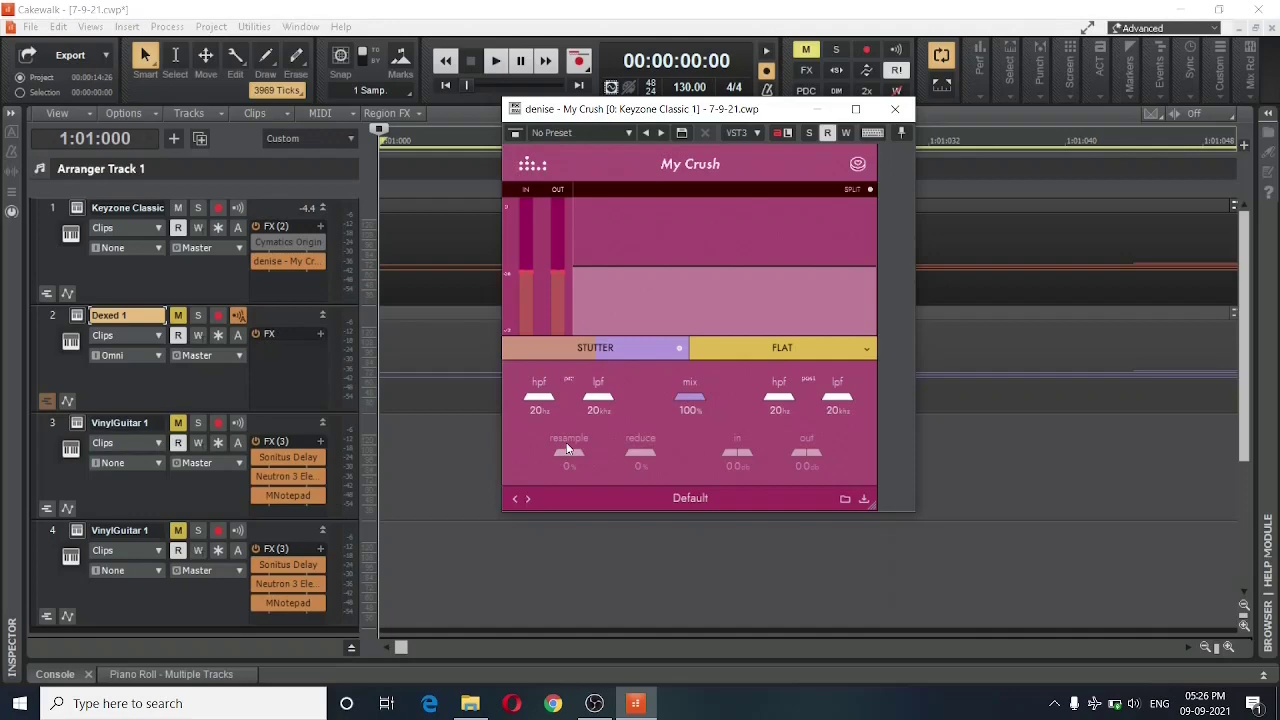
- While playing the track, set My Crush's resample to 72% and its reduce amount to 40%
key(space)
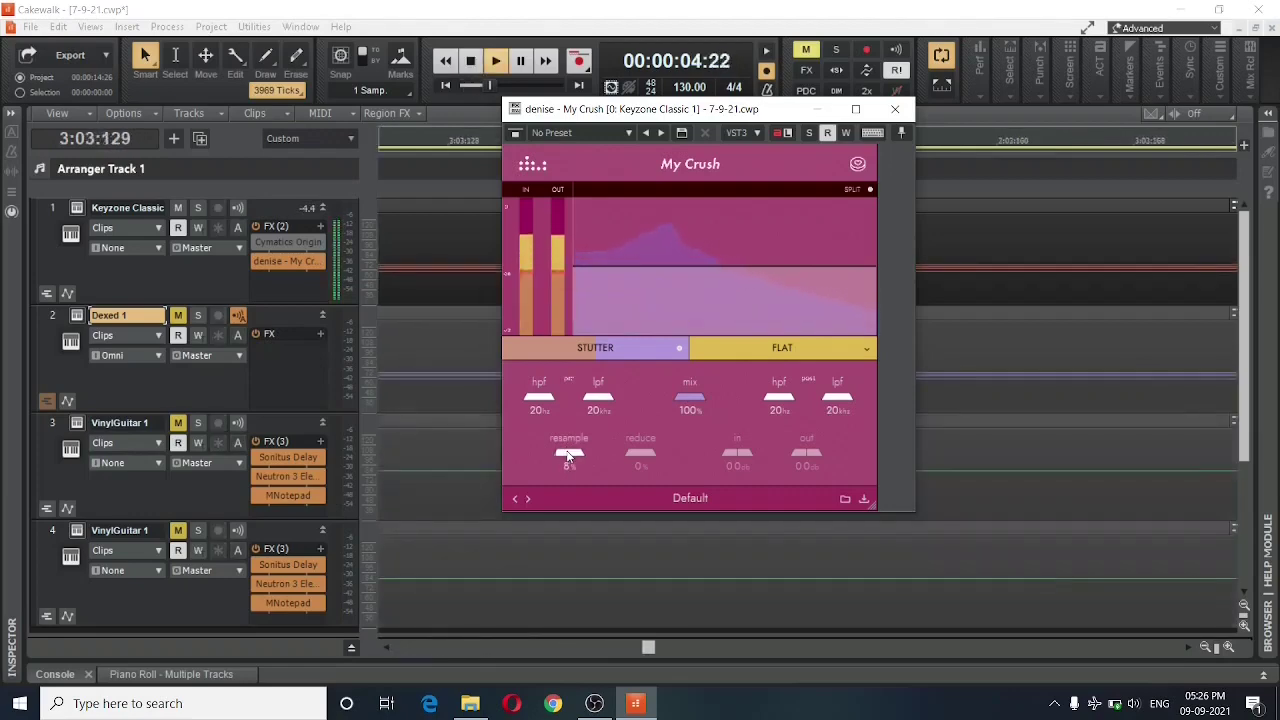
drag(563, 455, 611, 453)
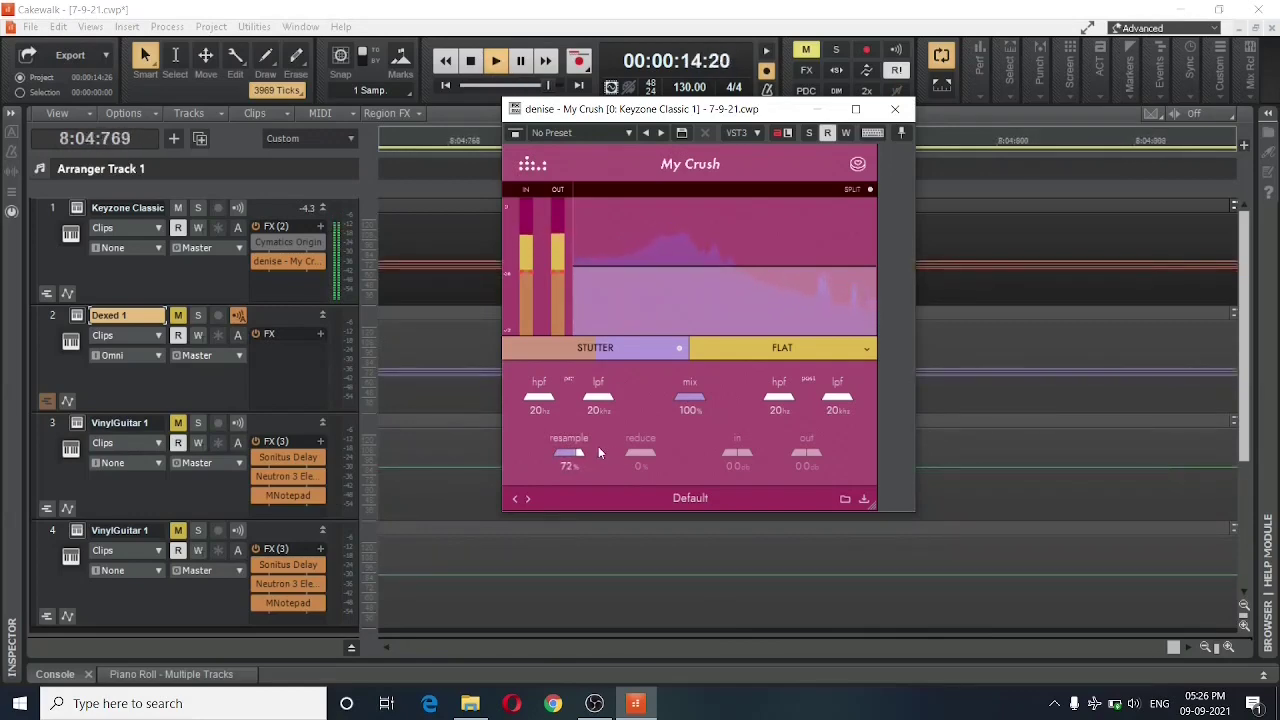
key(space)
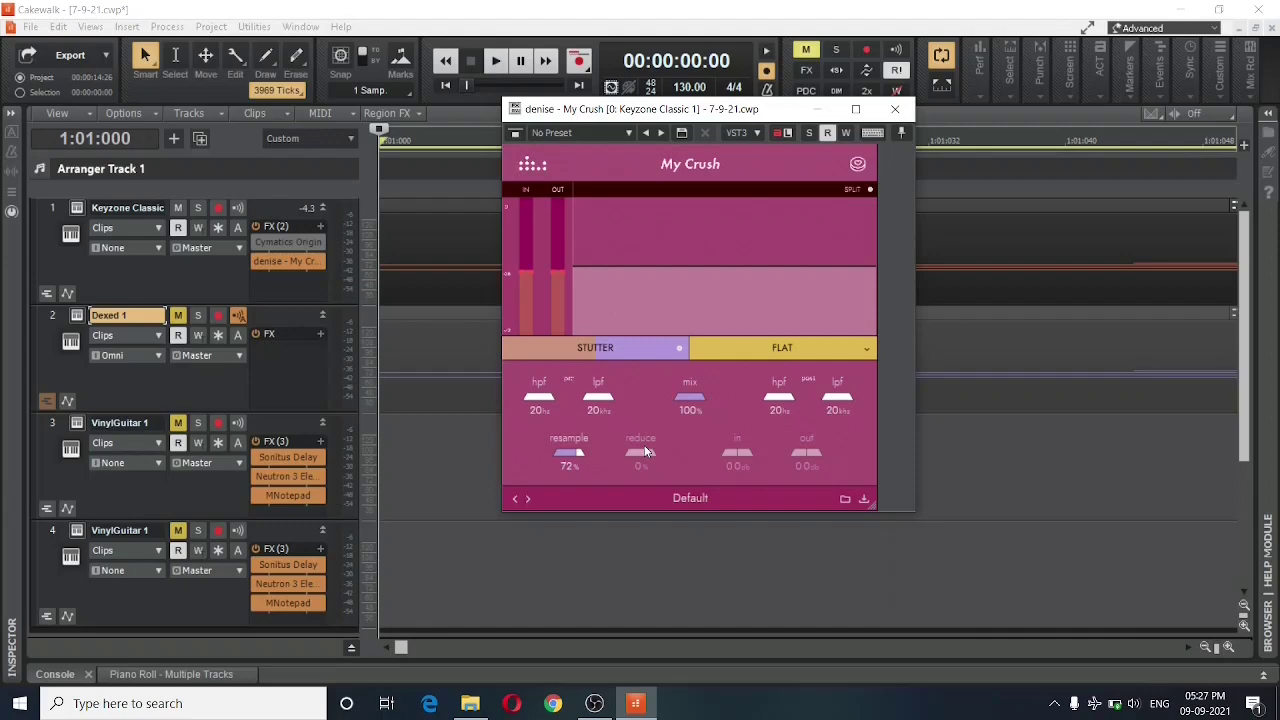
key(space)
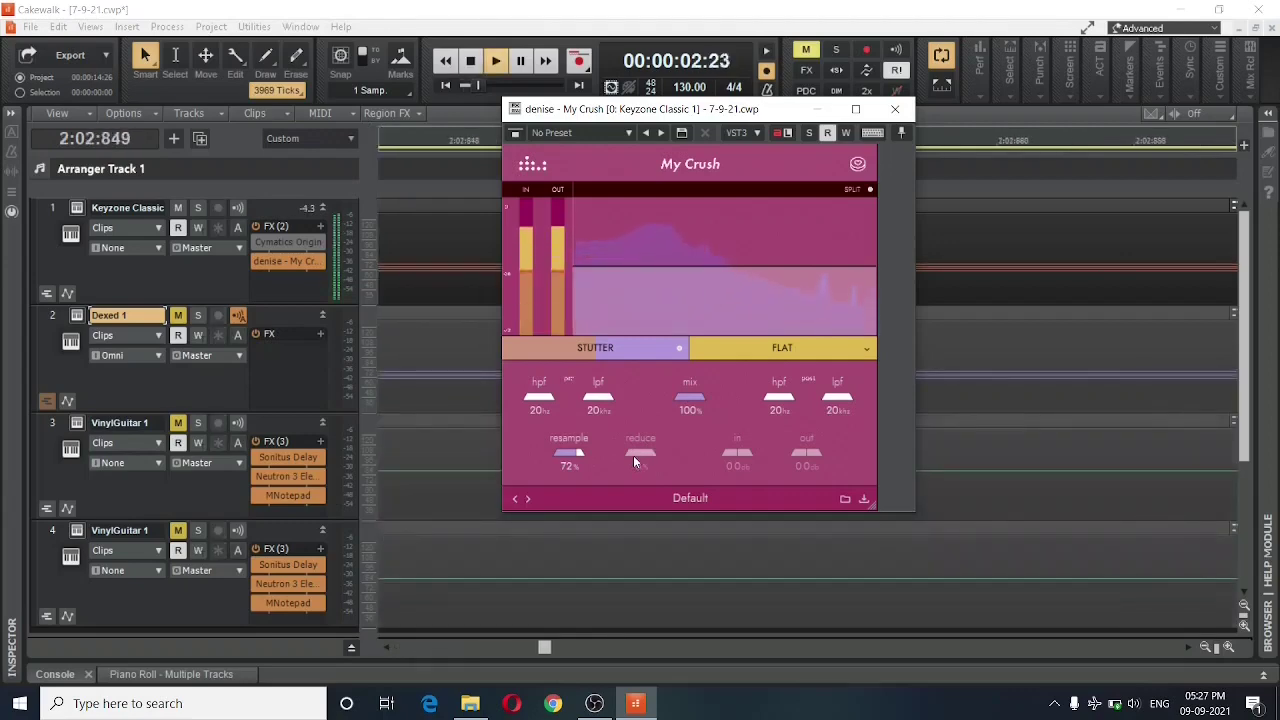
drag(637, 446, 665, 457)
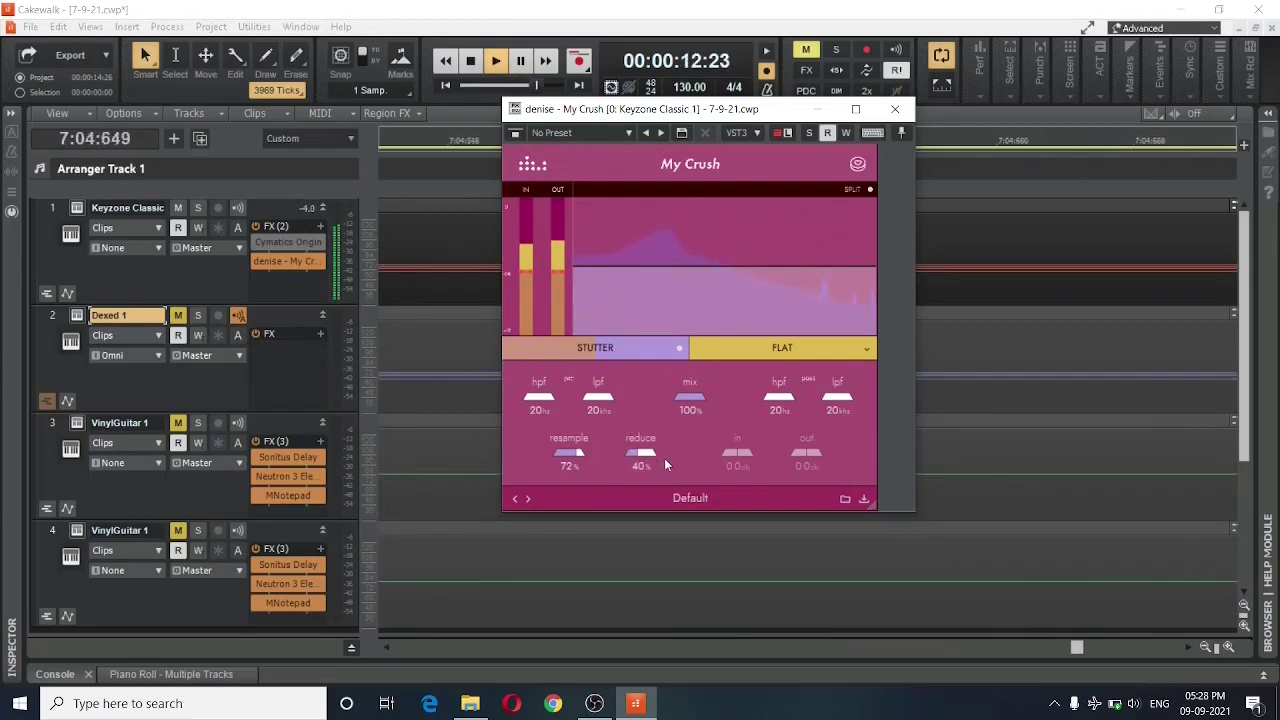
key(space)
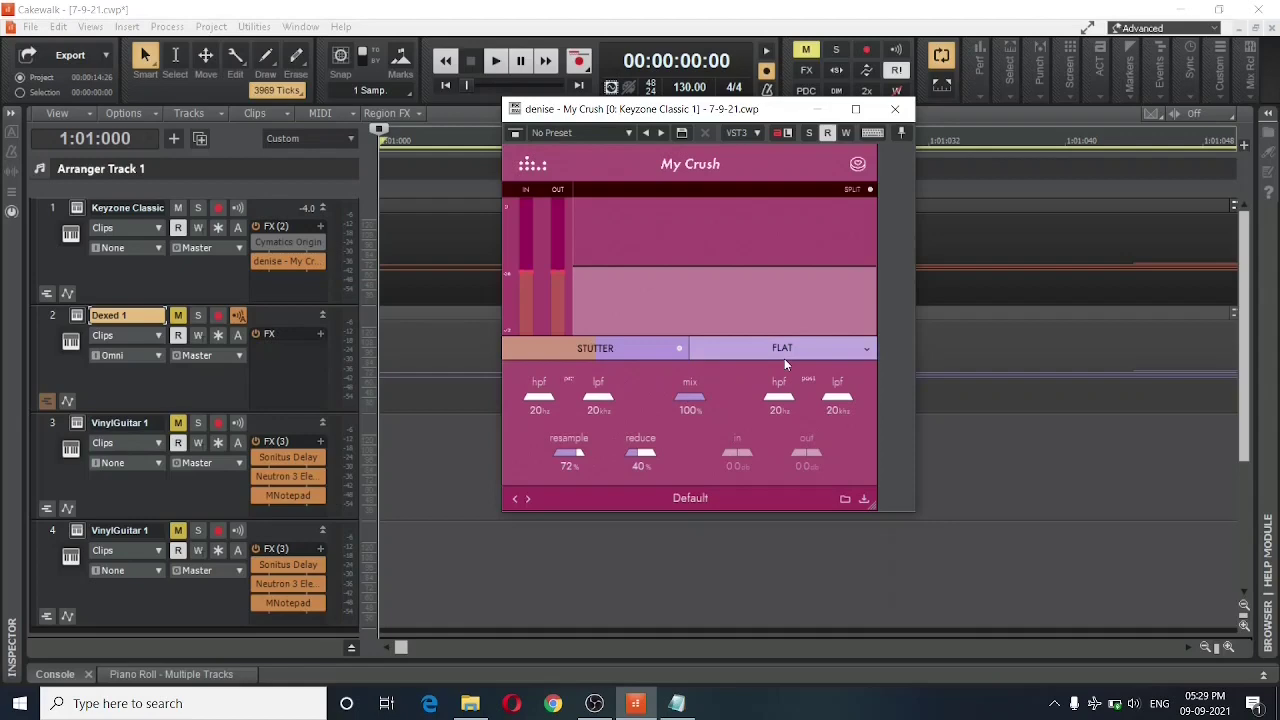
- Apply the Smile curve in My Crush and play the track to hear it
click(845, 350)
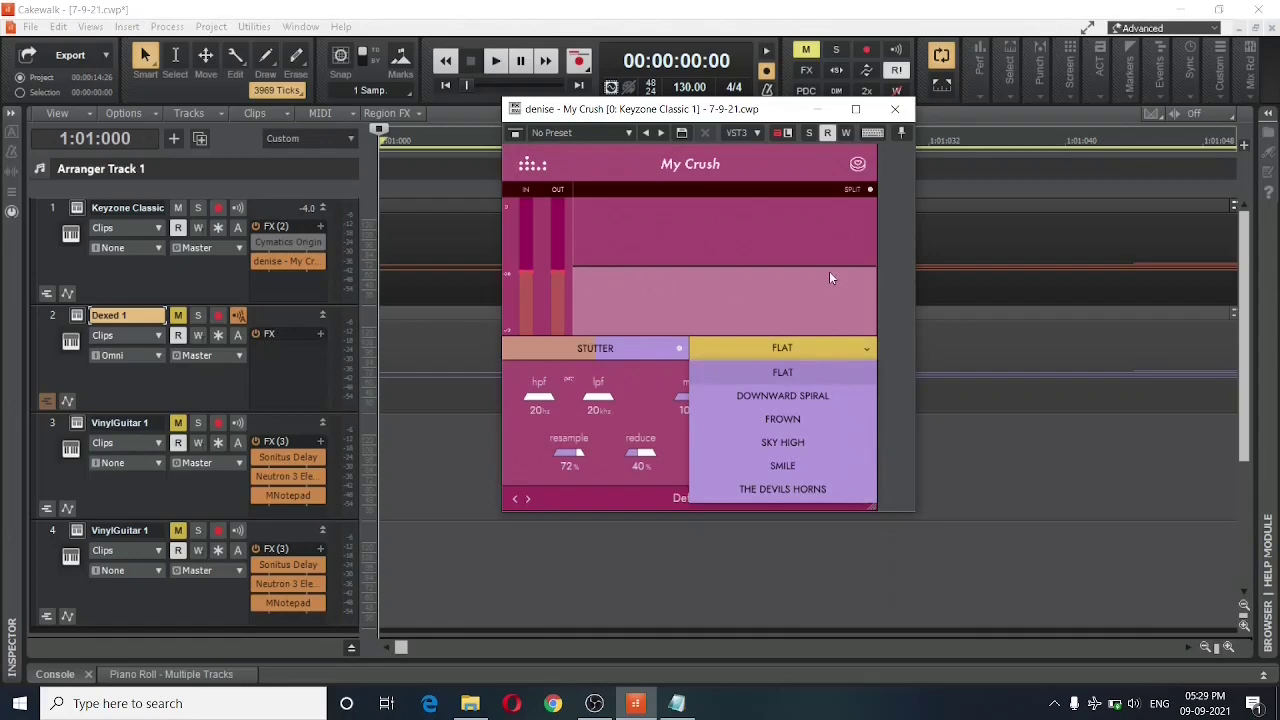
click(785, 466)
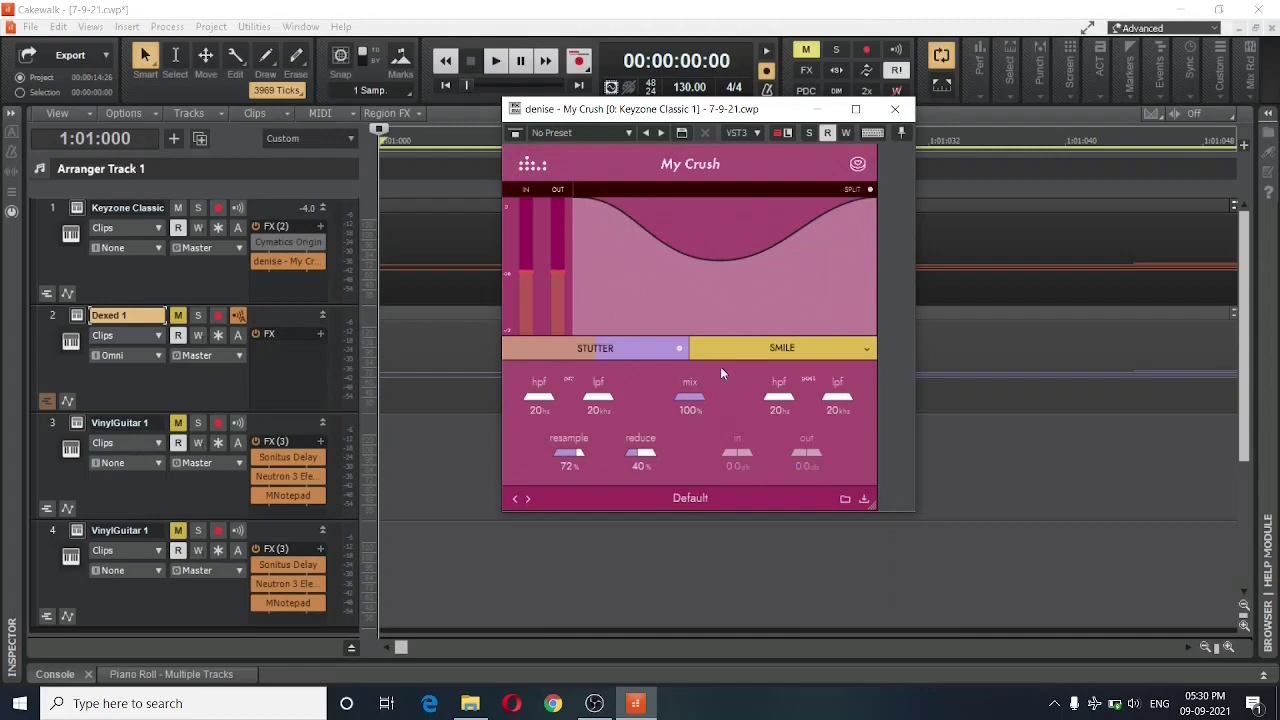
key(space)
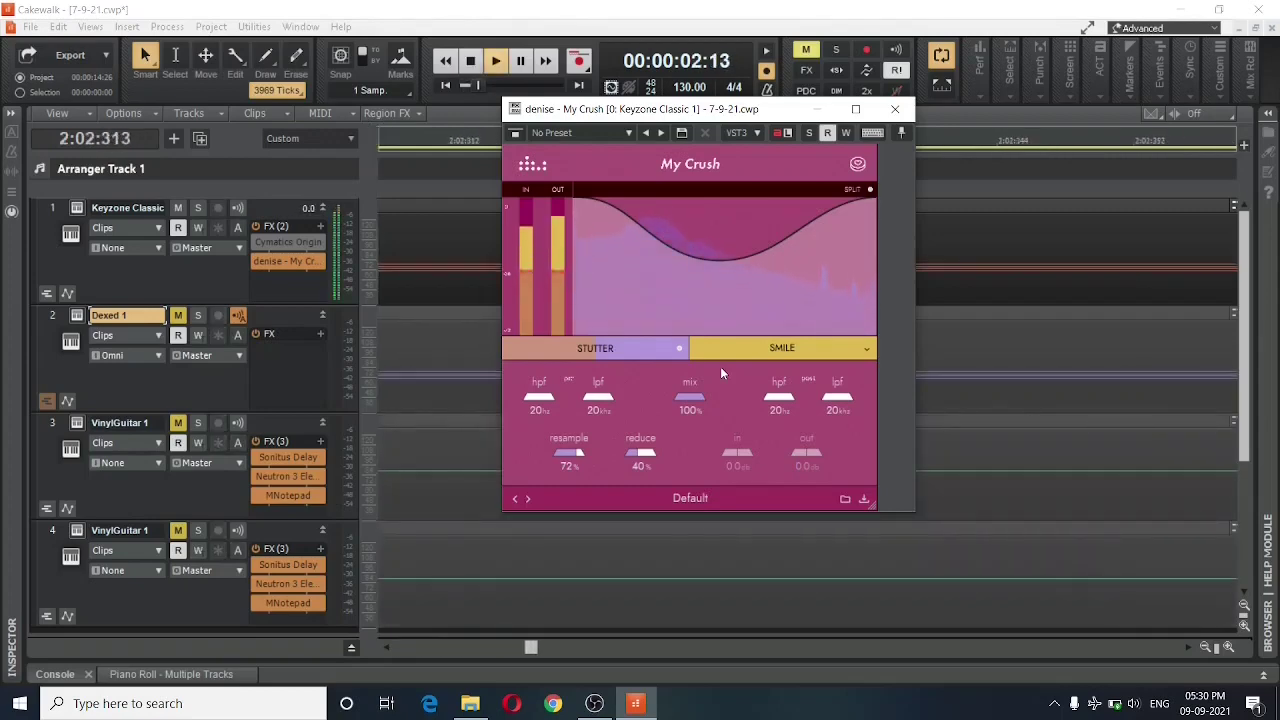
key(space)
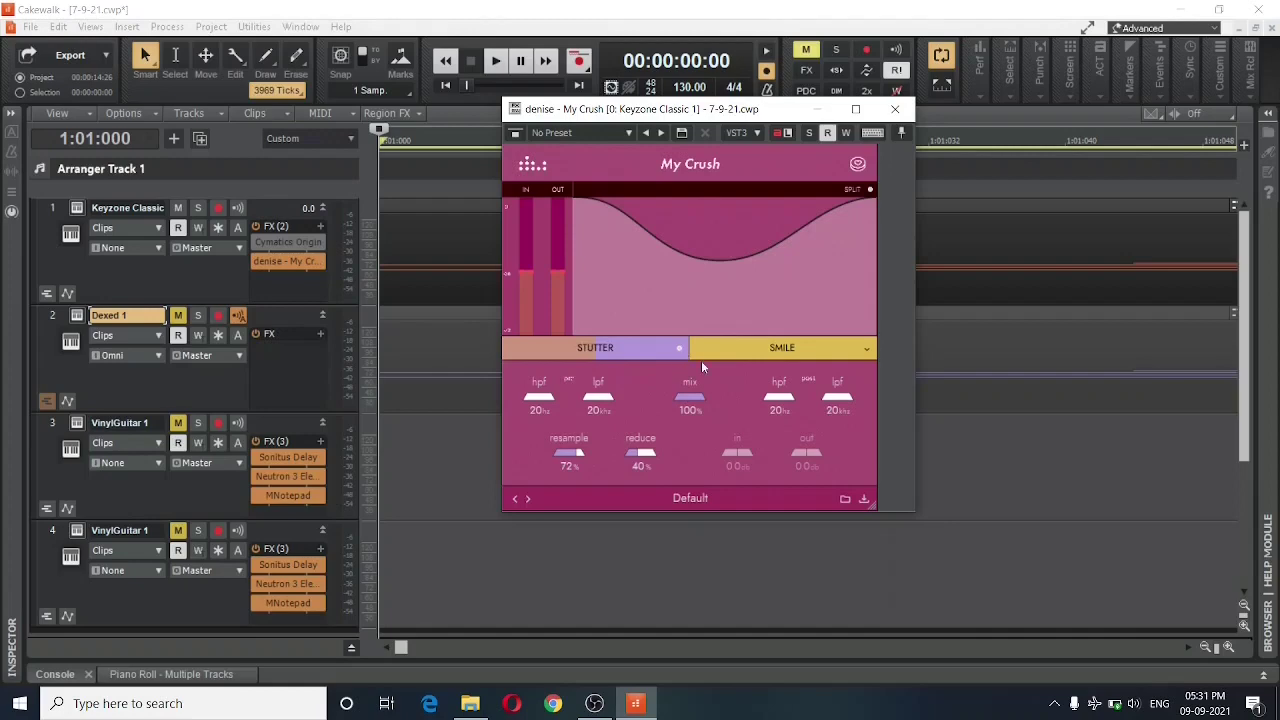
- Lower My Crush's resample to 39% and play the track with the new setting
drag(570, 453, 553, 455)
key(space)
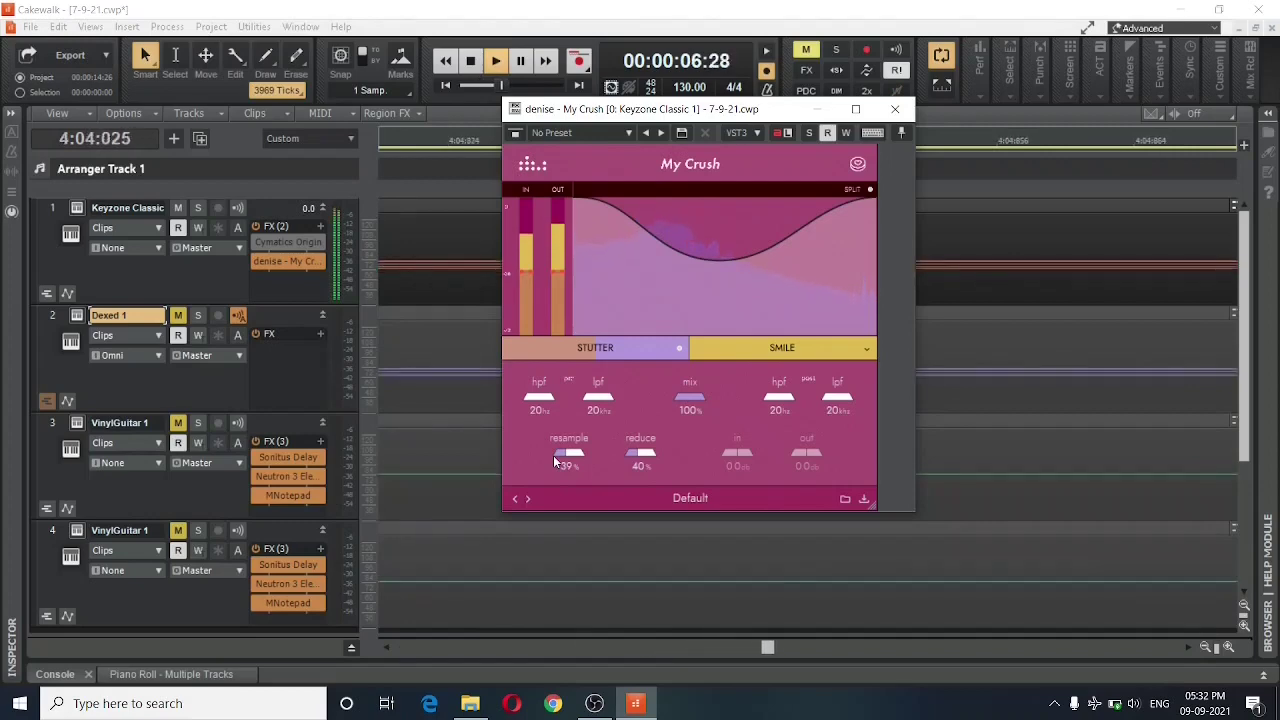
key(space)
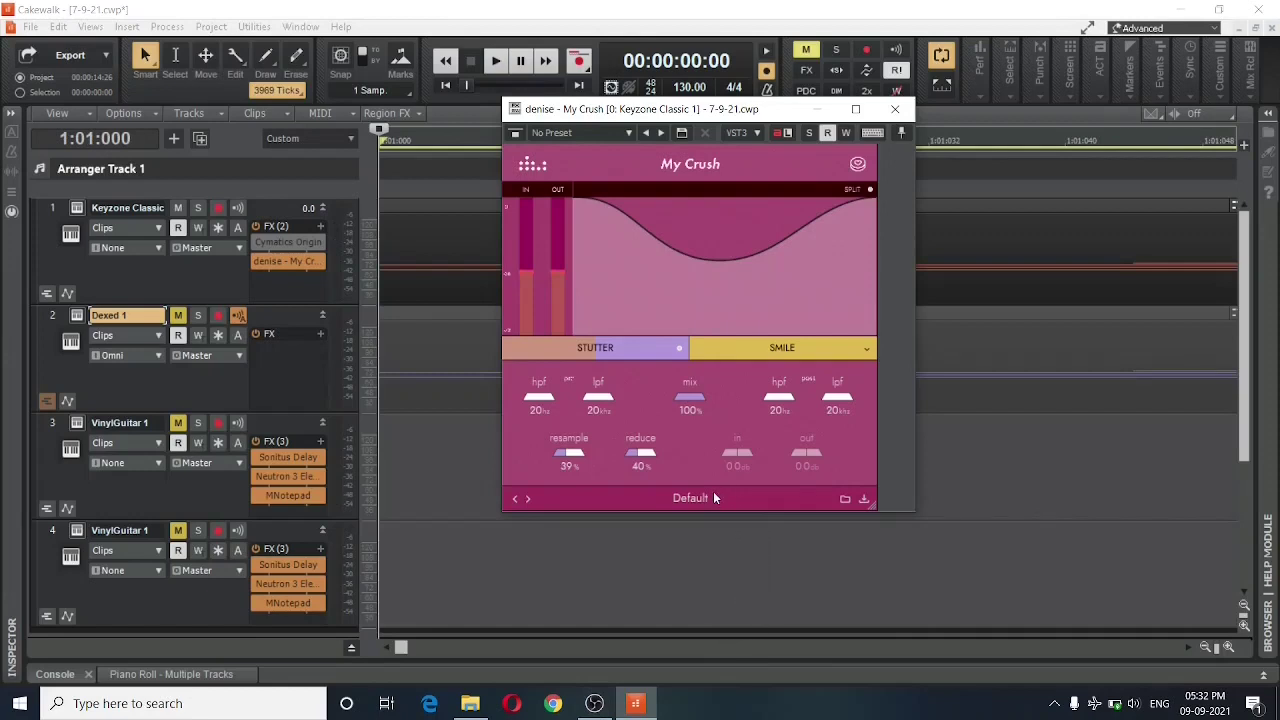
- Audition the My Crush presets Add Texture and All In with the track, and load Crunch the Bass
click(528, 499)
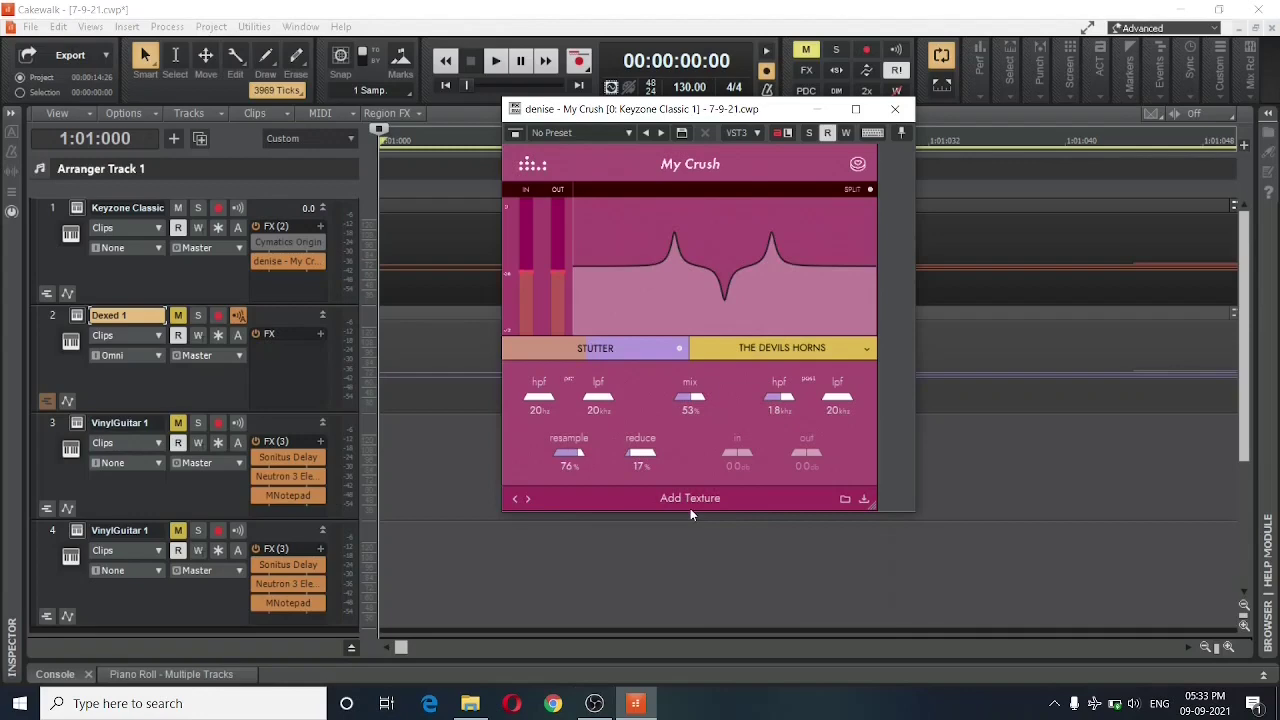
key(space)
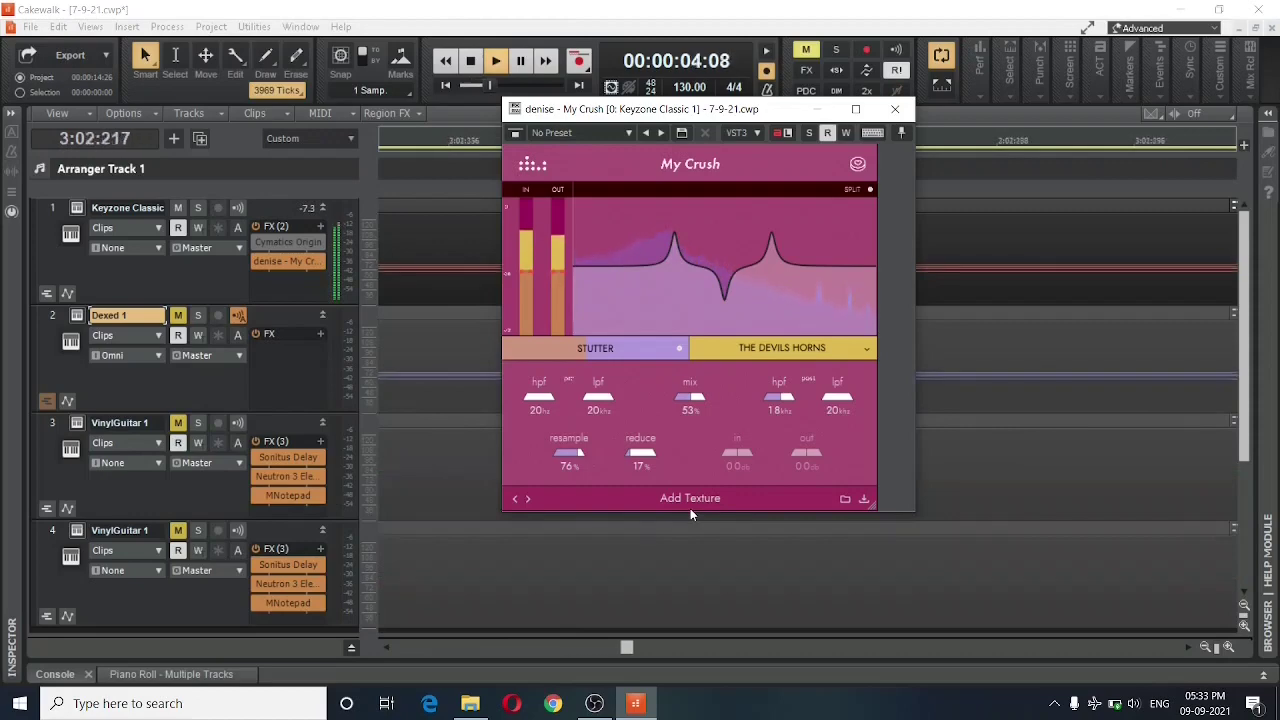
key(space)
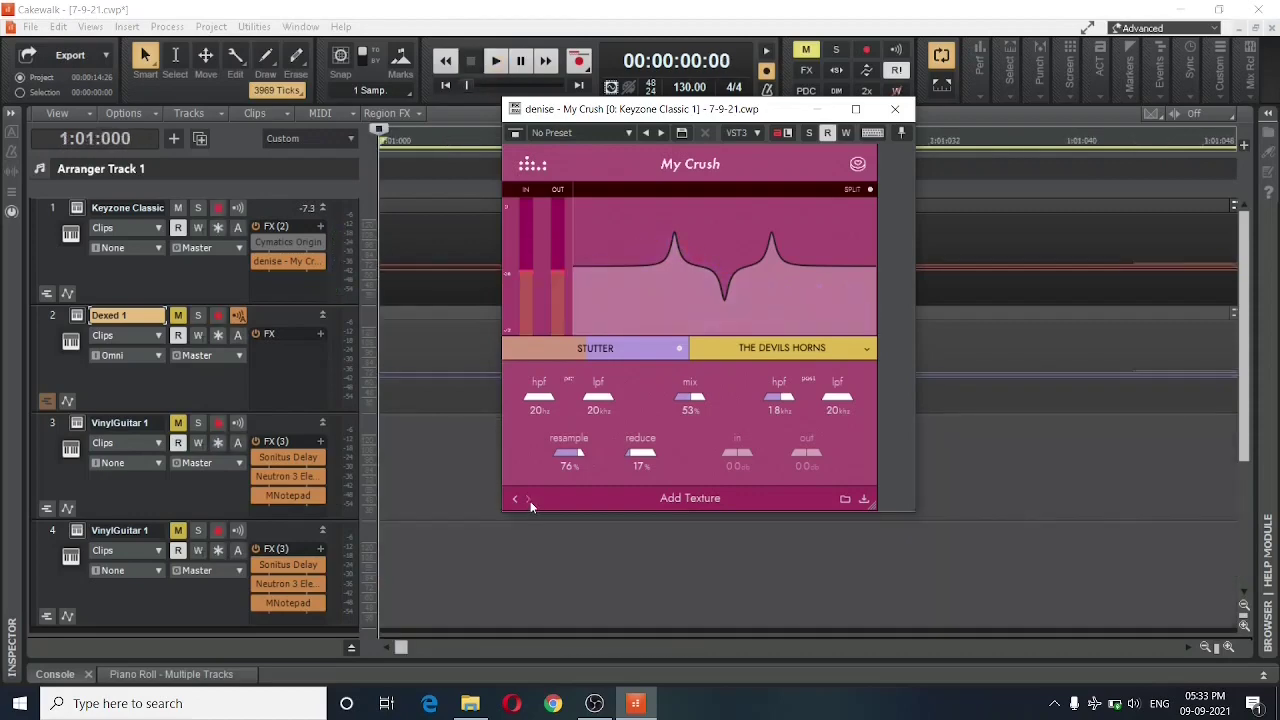
click(528, 500)
key(space)
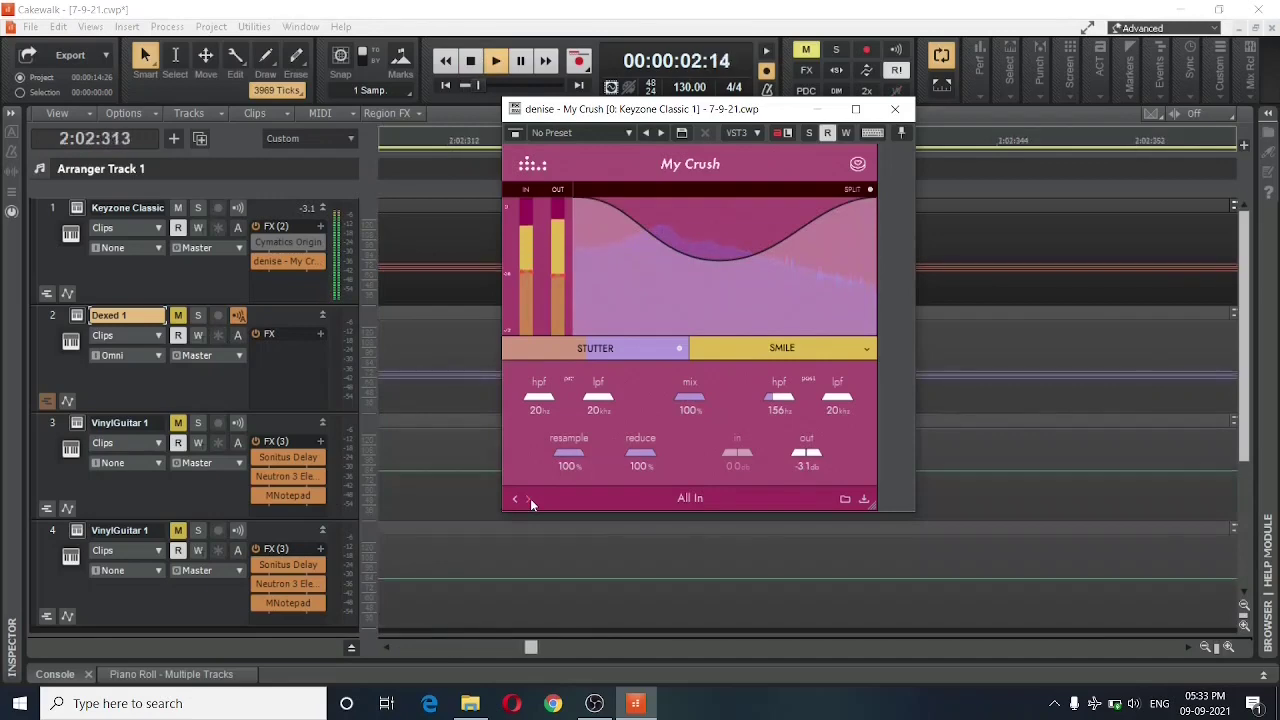
key(space)
click(528, 500)
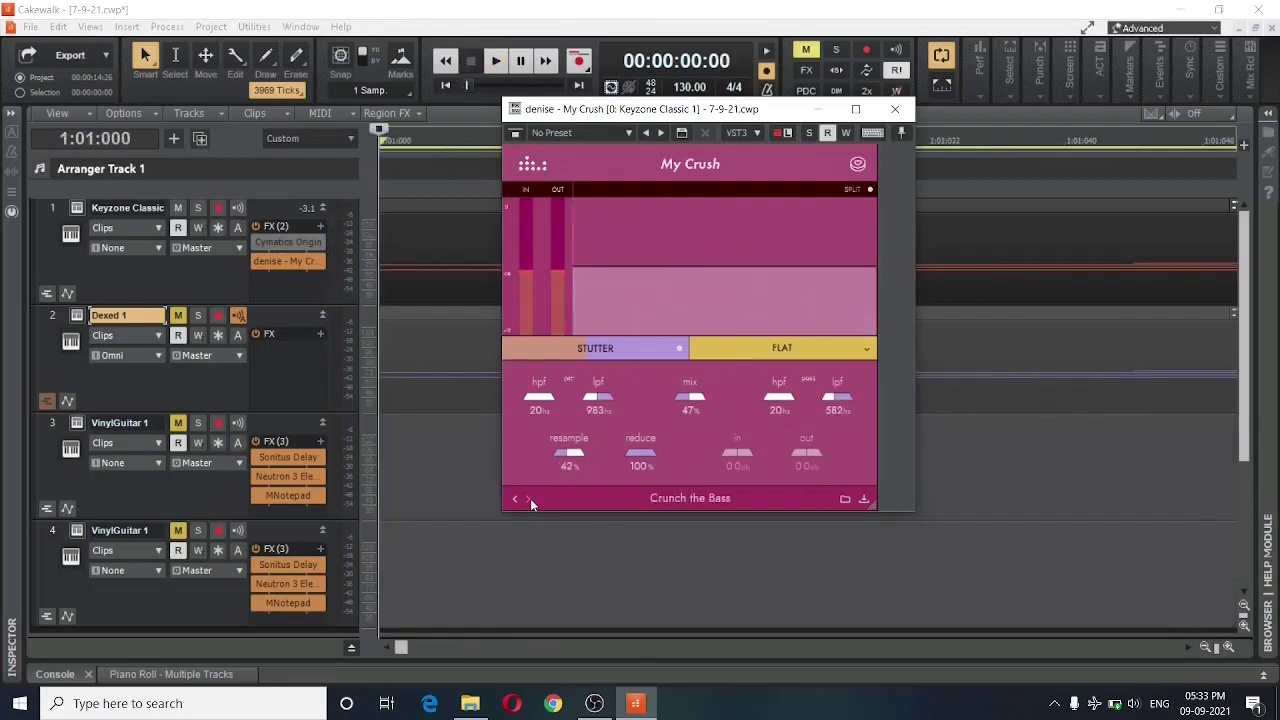